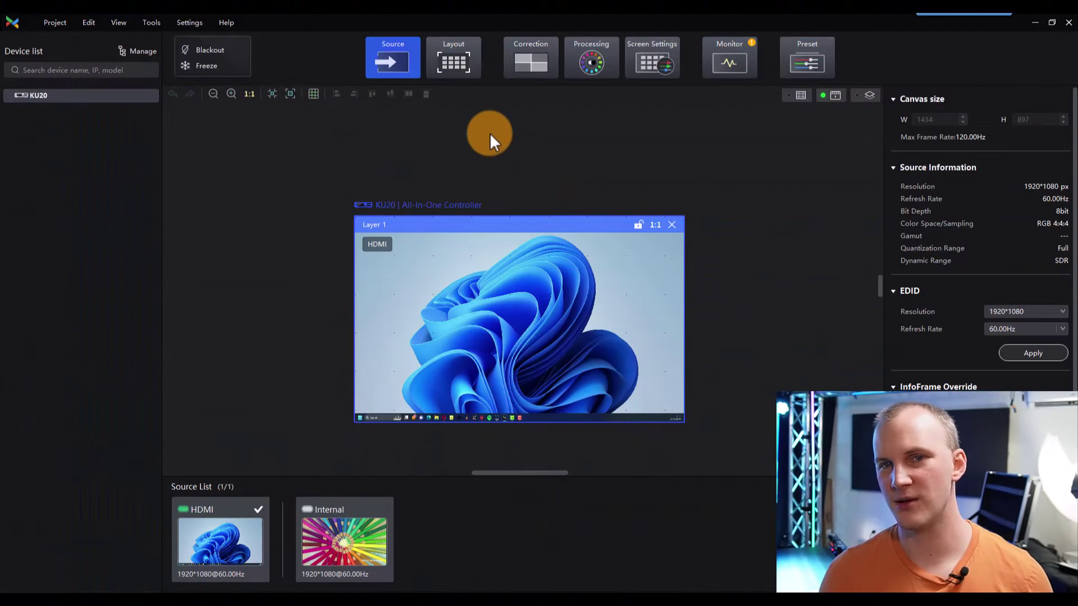
Step: Switch to the screen layout and delete all existing cabinets from the canvas
{"action": "left_click", "coordinate": [452, 63]}
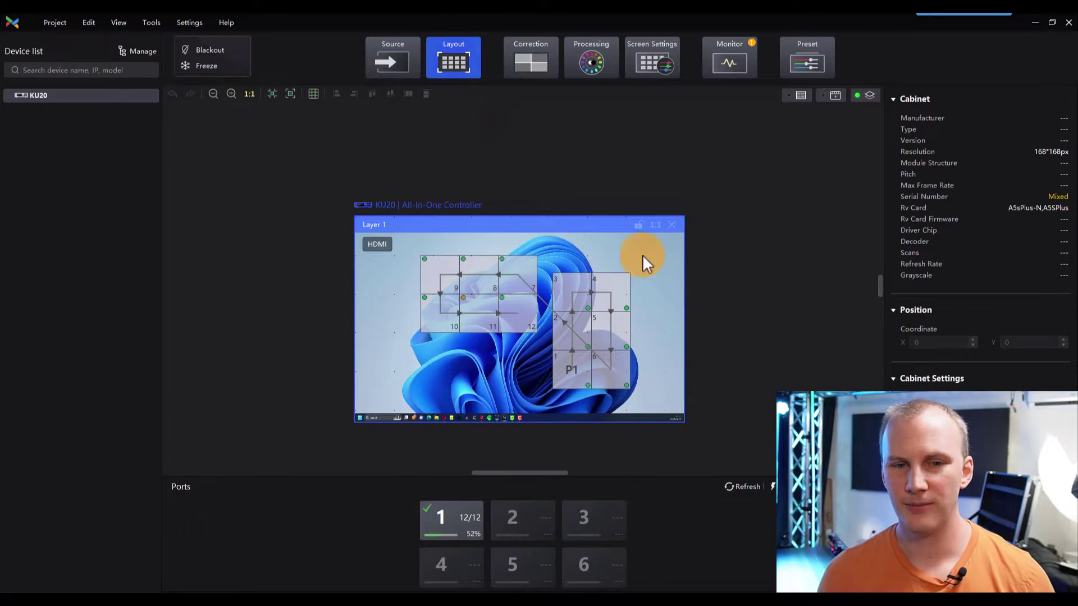
{"action": "left_click_drag", "start_coordinate": [399, 240], "coordinate": [649, 385]}
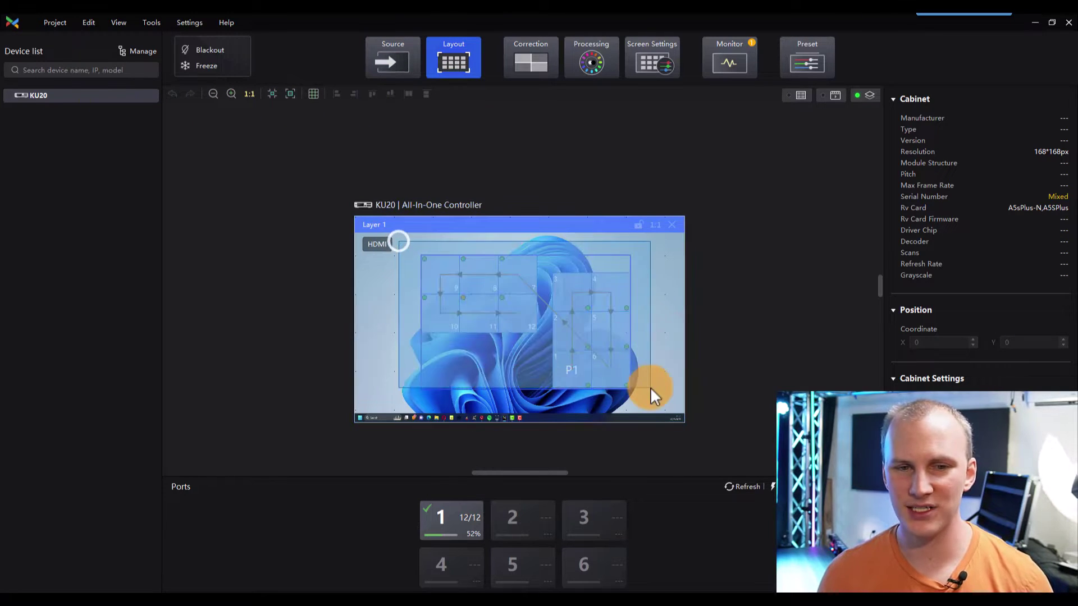
{"action": "key", "text": "Delete"}
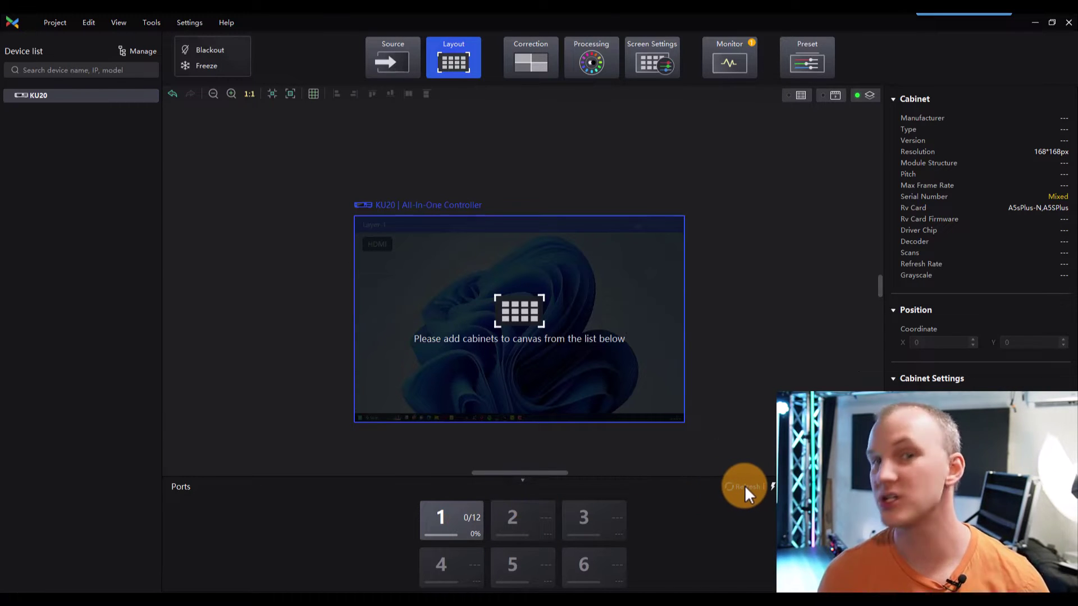
Step: Place port 1's first six cabinets on the canvas in one adjoining row along its lower edge, ordered from right to left
{"action": "left_click", "coordinate": [470, 513]}
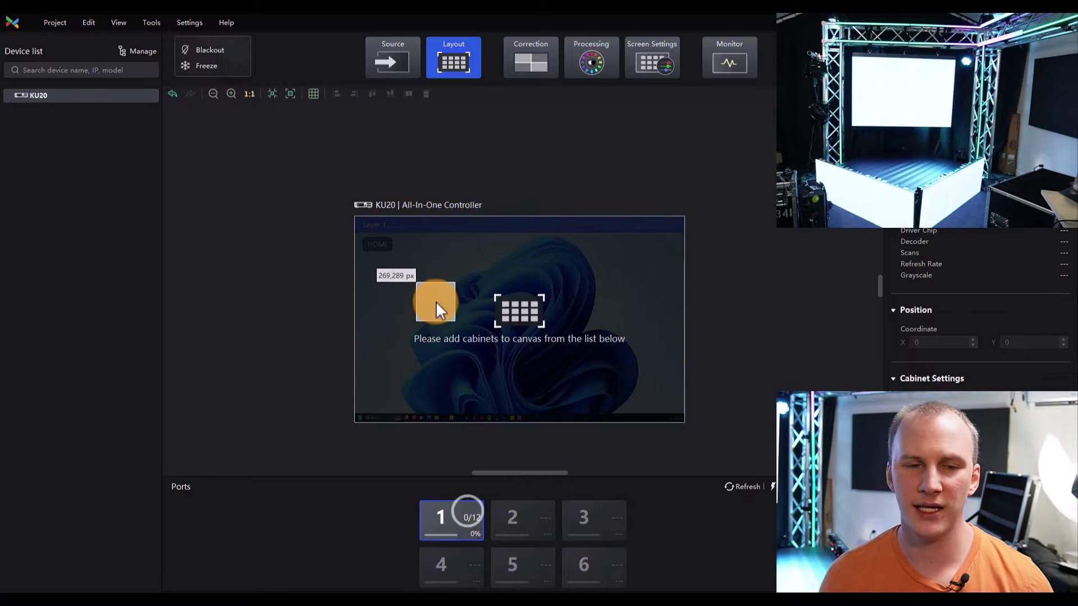
{"action": "left_click_drag", "start_coordinate": [435, 301], "coordinate": [443, 521]}
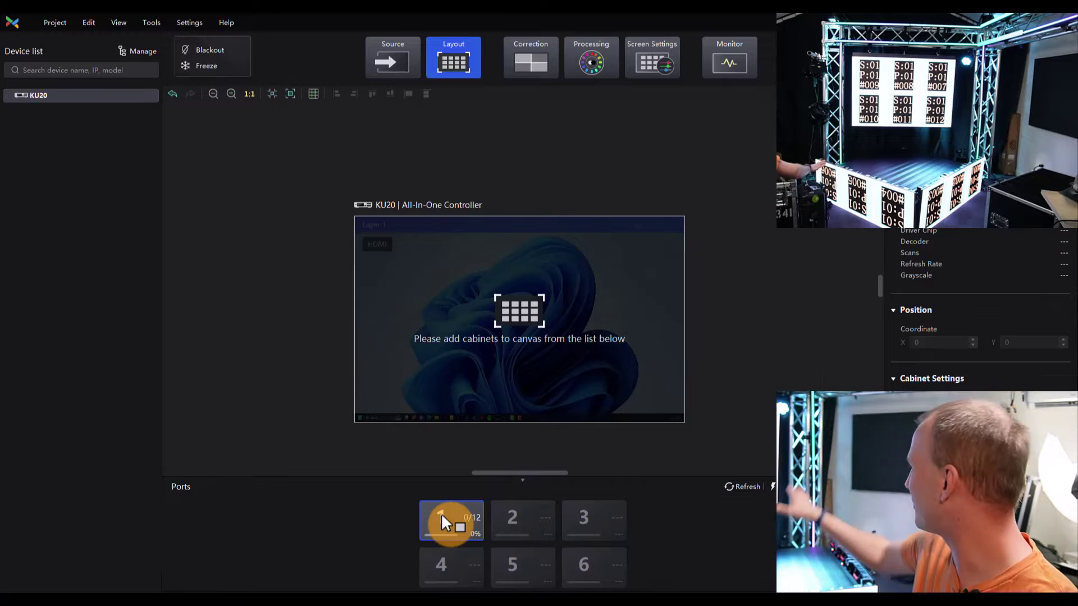
{"action": "left_click_drag", "start_coordinate": [441, 513], "coordinate": [644, 381]}
{"action": "left_click", "coordinate": [606, 381]}
{"action": "left_click", "coordinate": [566, 383]}
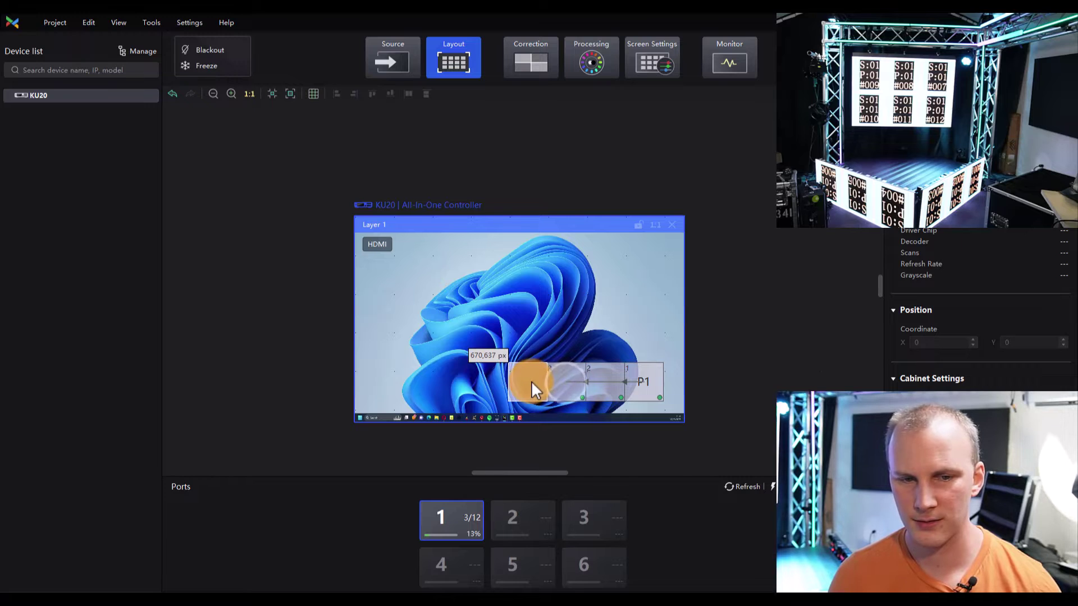
{"action": "left_click", "coordinate": [531, 382]}
{"action": "left_click", "coordinate": [490, 378]}
{"action": "left_click", "coordinate": [454, 379]}
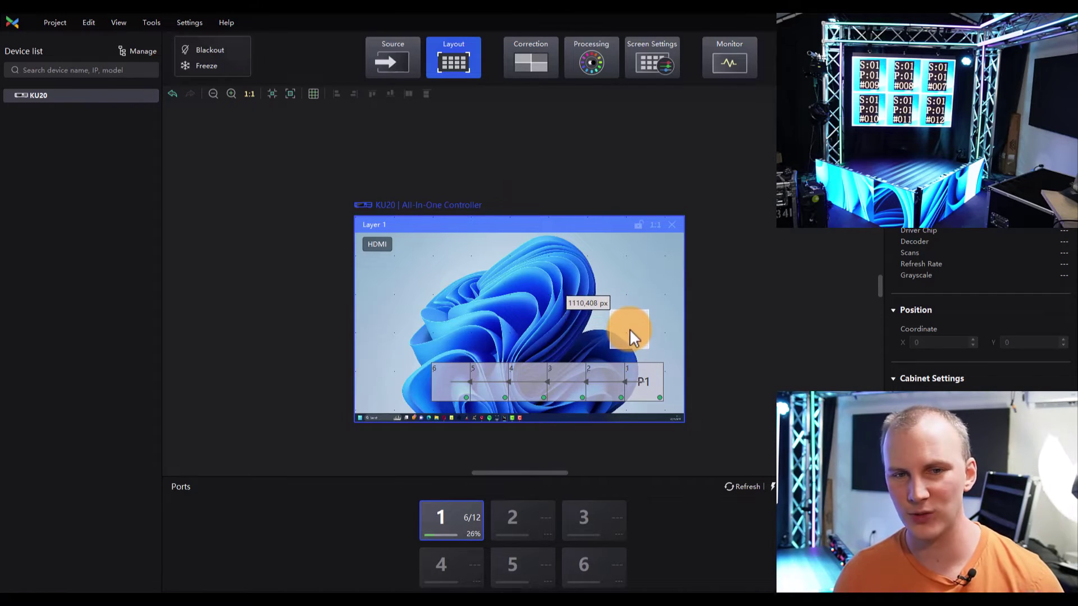
Step: Place port 1's cabinets 7 to 9 in an adjoining row from right to left above the first row
{"action": "left_click", "coordinate": [630, 318]}
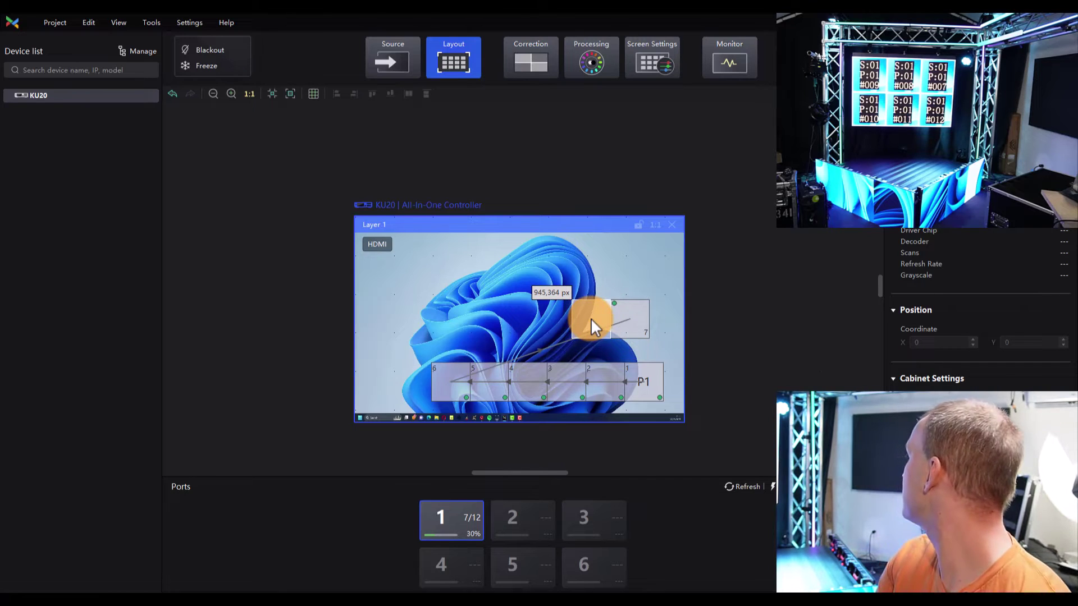
{"action": "left_click", "coordinate": [590, 318]}
{"action": "left_click", "coordinate": [550, 315]}
{"action": "left_click", "coordinate": [633, 356]}
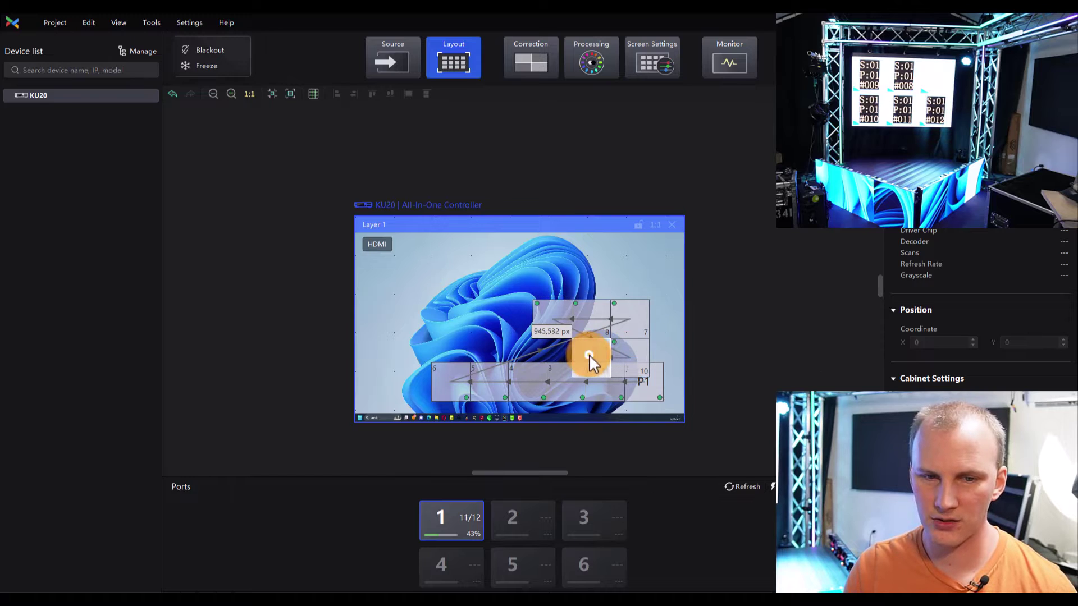
{"action": "left_click", "coordinate": [588, 354]}
{"action": "left_click", "coordinate": [552, 353]}
{"action": "left_click_drag", "start_coordinate": [499, 269], "coordinate": [509, 337]}
{"action": "left_click", "coordinate": [650, 309]}
{"action": "key", "text": "Delete"}
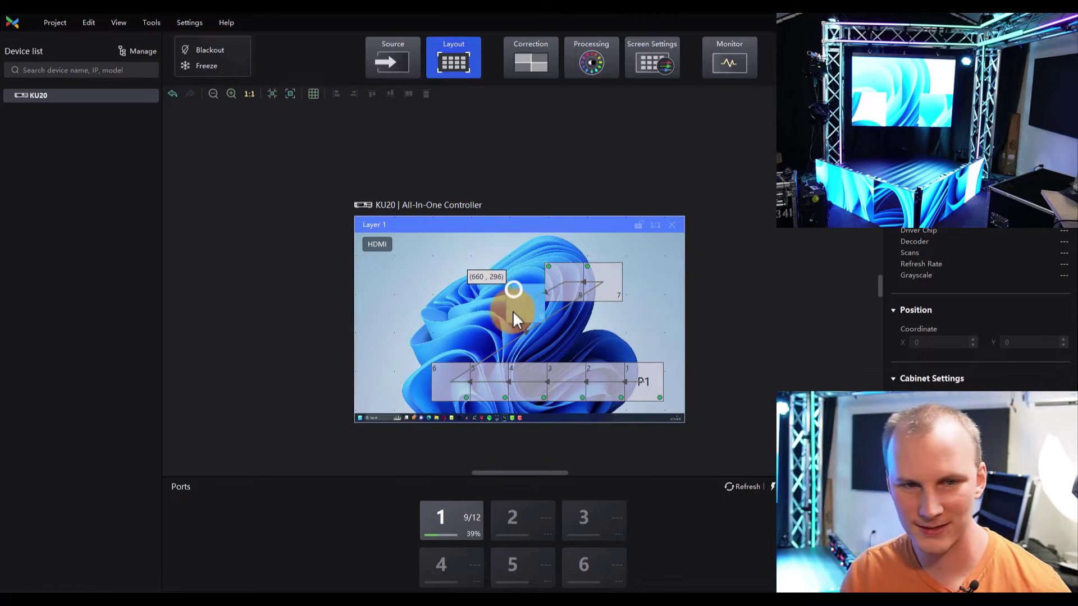
Step: Move cabinet 9 to X 660, Y 203 so it adjoins the left side of cabinet 8
{"action": "left_click", "coordinate": [512, 291]}
{"action": "left_click", "coordinate": [518, 312]}
{"action": "left_click", "coordinate": [521, 286]}
Step: Place port 1's cabinets 10 to 12 from left to right beneath cabinets 9 to 7, and move the six-cabinet block left above the lower row
{"action": "left_click", "coordinate": [453, 516]}
{"action": "left_click", "coordinate": [515, 309]}
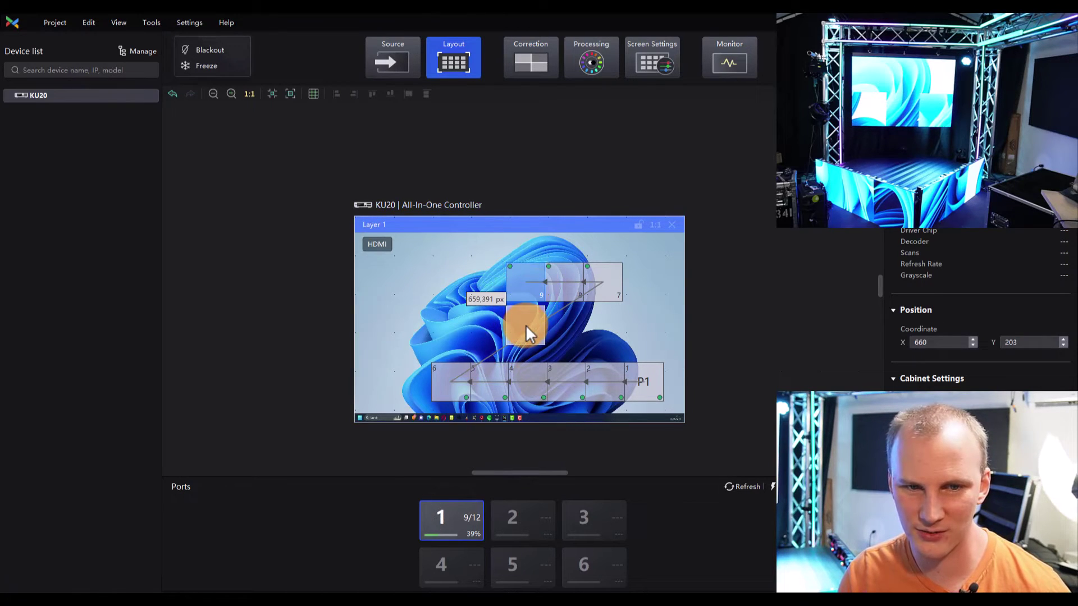
{"action": "left_click", "coordinate": [561, 319]}
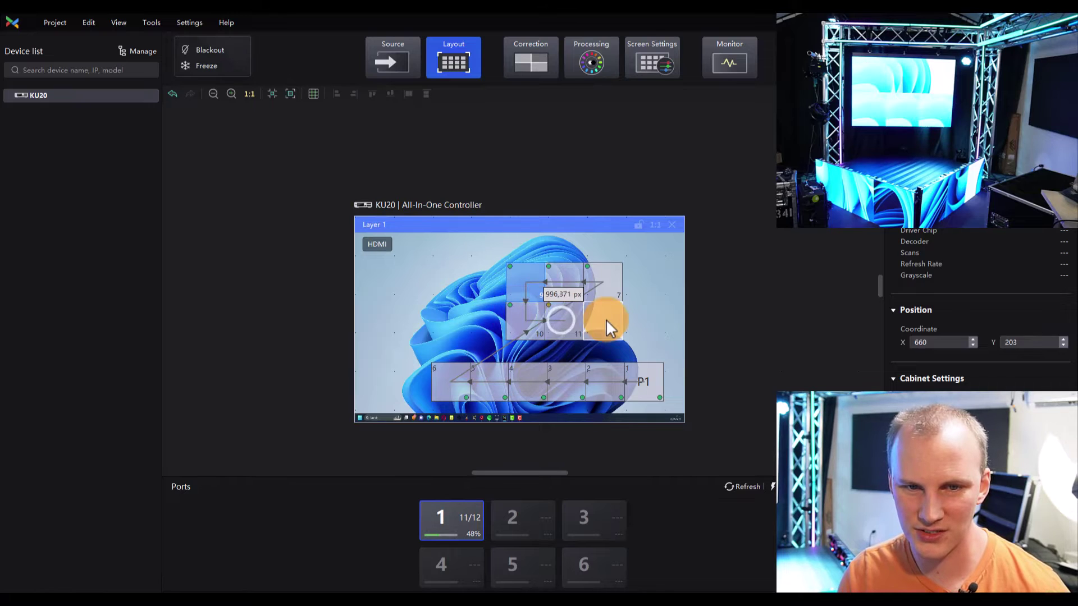
{"action": "left_click", "coordinate": [604, 320]}
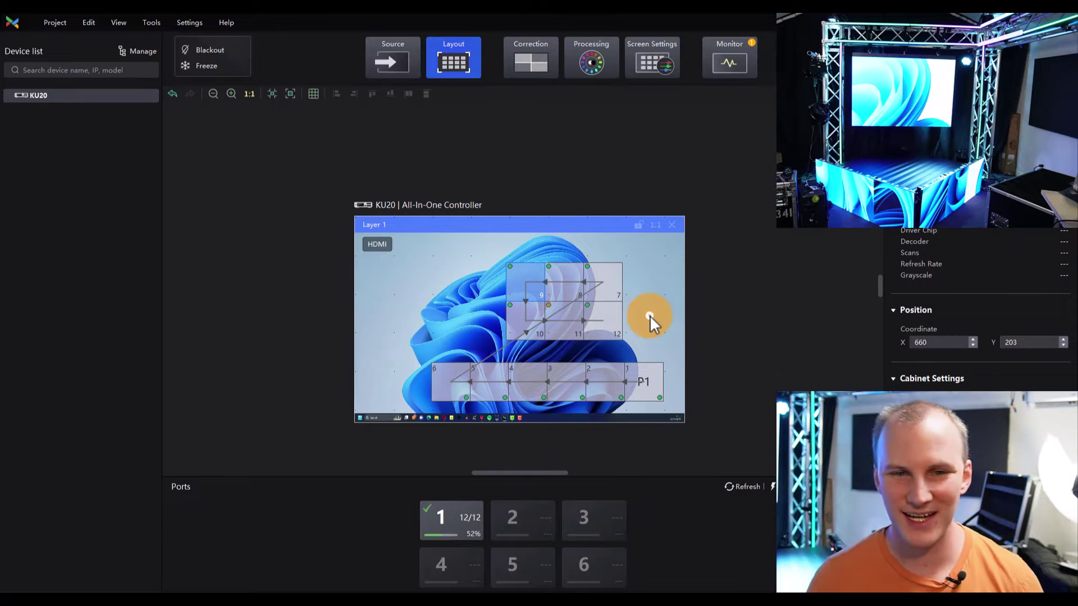
{"action": "left_click_drag", "start_coordinate": [640, 341], "coordinate": [484, 276]}
{"action": "left_click", "coordinate": [603, 275]}
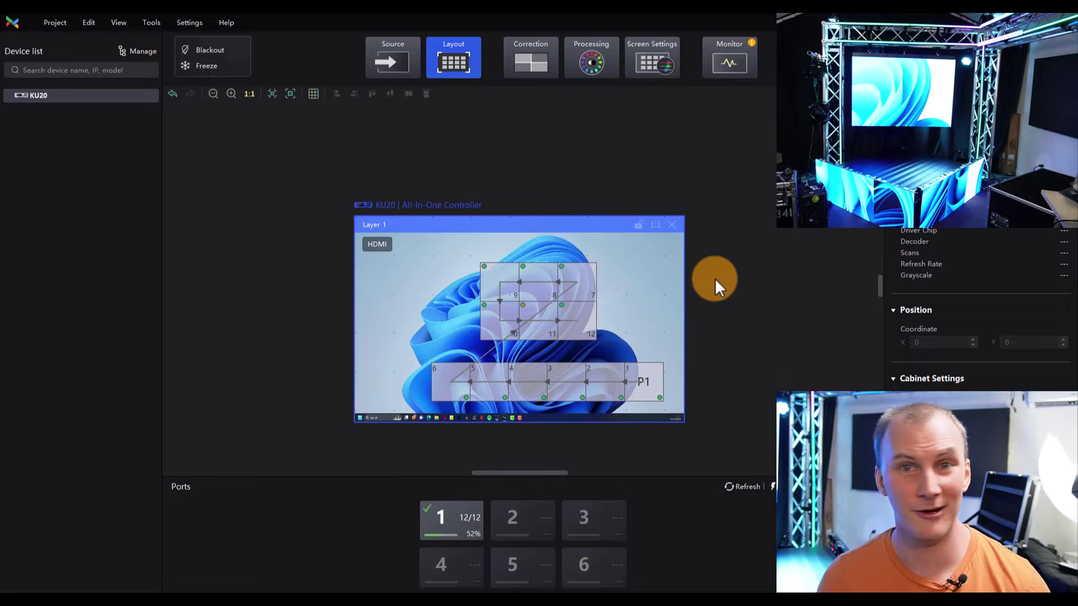
Step: Search the computer for "led wall" and dismiss the search
{"action": "key", "text": "super"}
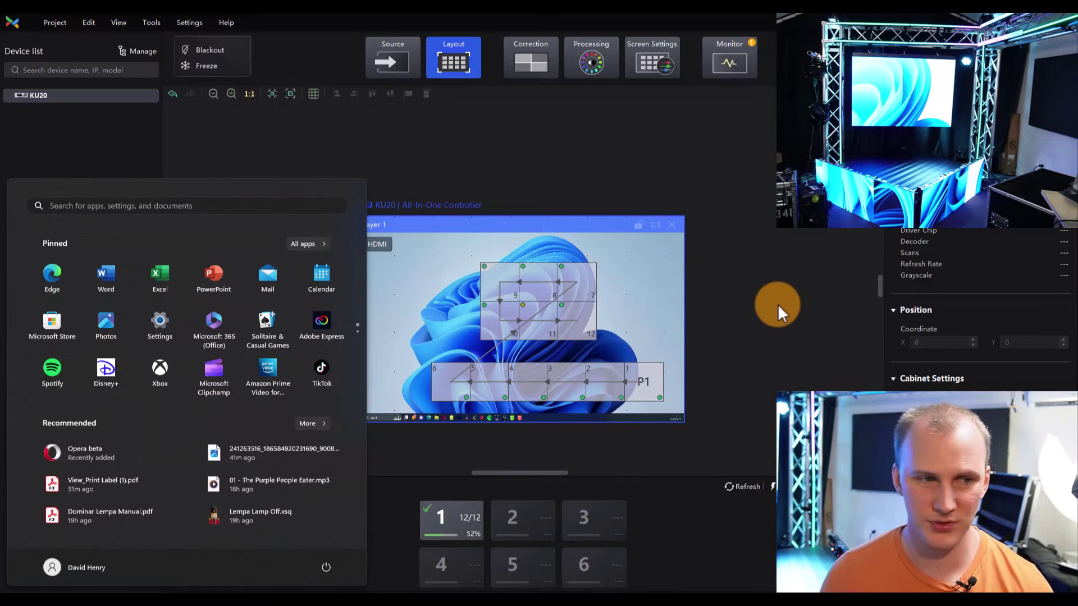
{"action": "type", "text": "led ball"}
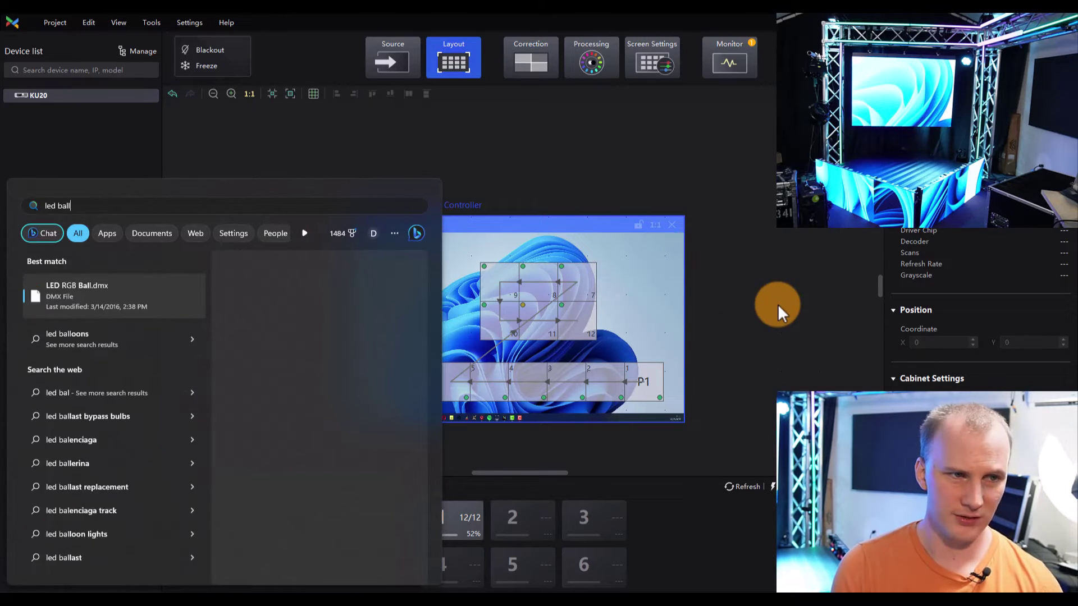
{"action": "key", "text": "BackSpace"}
{"action": "key", "text": "BackSpace"}
{"action": "key", "text": "BackSpace"}
{"action": "key", "text": "BackSpace"}
{"action": "type", "text": "wall"}
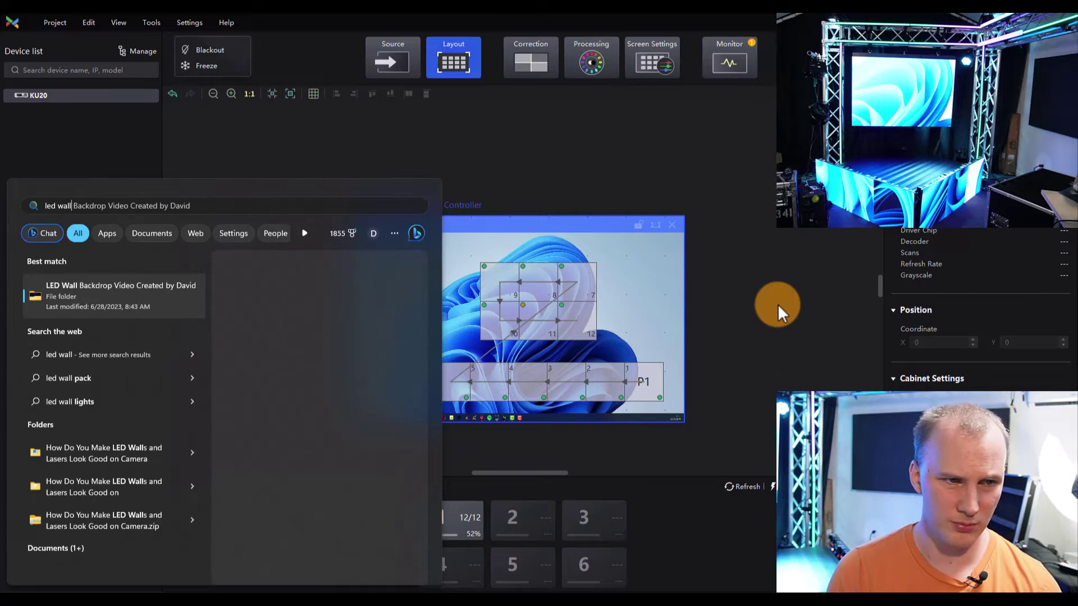
{"action": "key", "text": "Escape"}
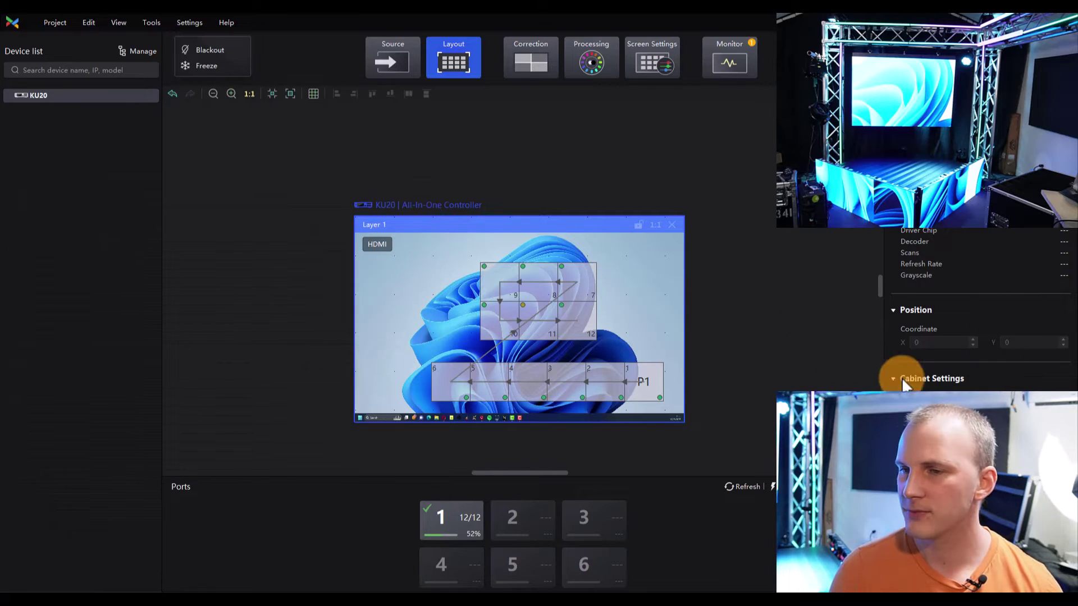